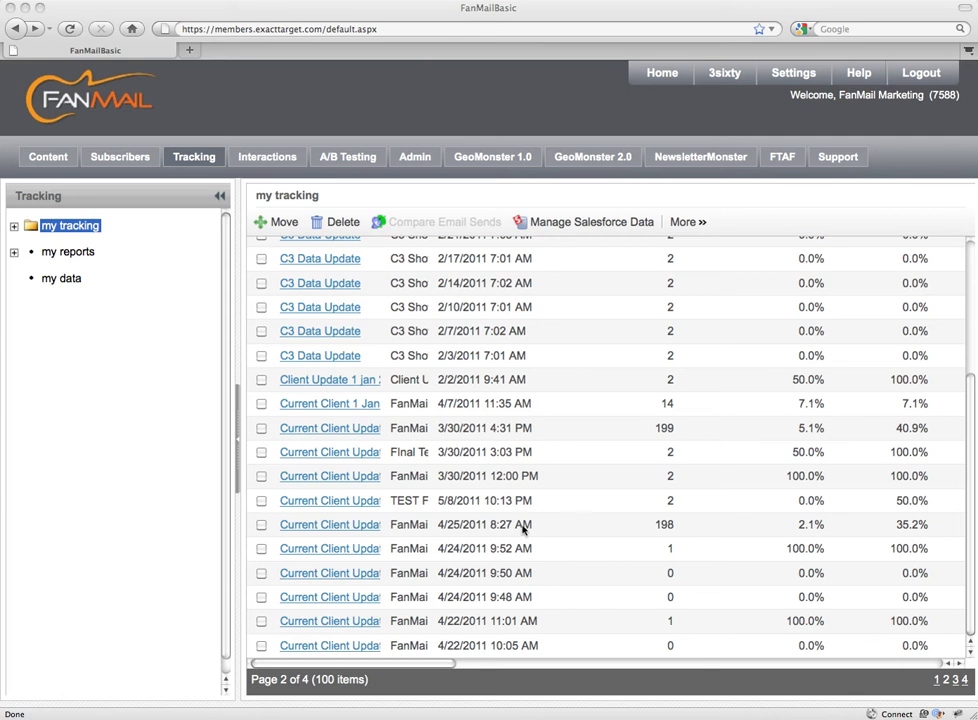
Open the tracking details of the Current Client Update email sent on 4/25/2011 at 8:27 AM
scroll(544, 531, "up", 1)
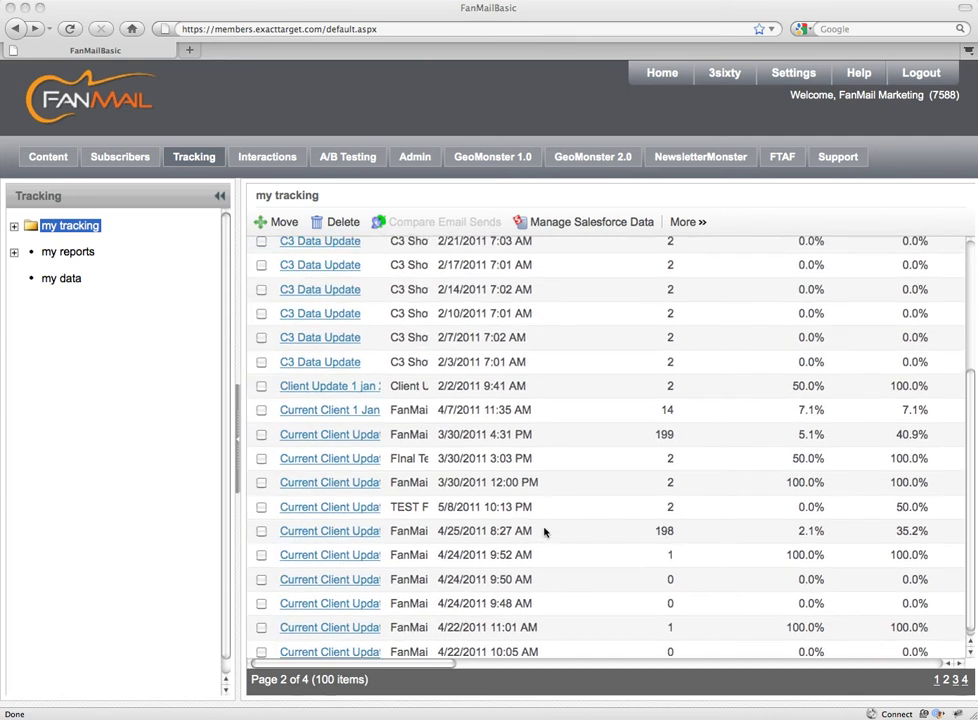
scroll(544, 531, "down", 1)
scroll(723, 565, "right", 10)
scroll(723, 565, "left", 10)
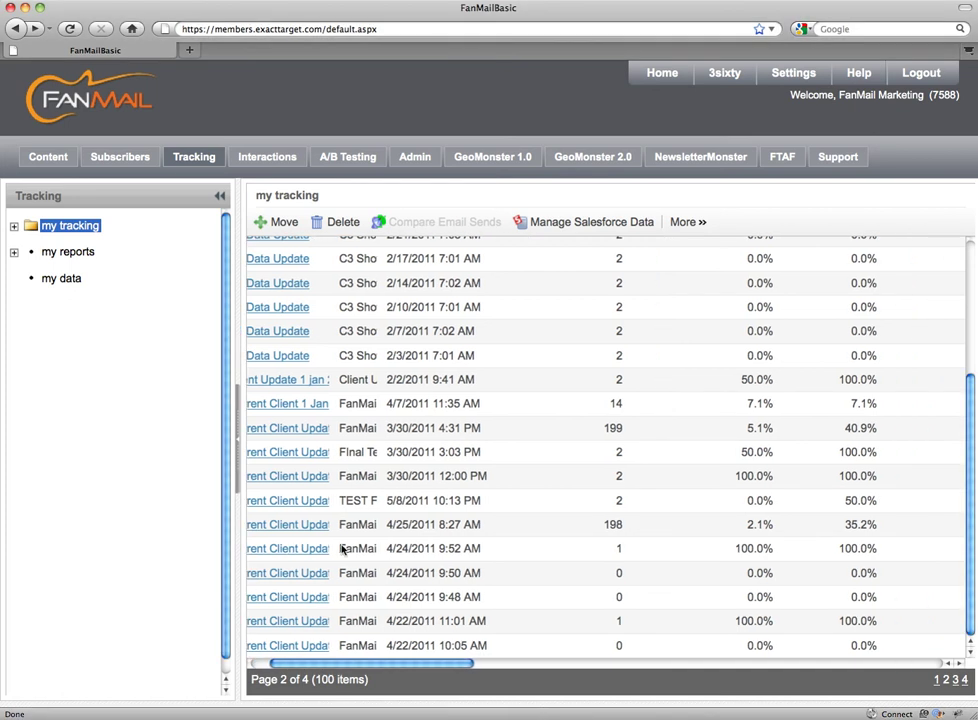
scroll(341, 549, "right", 5)
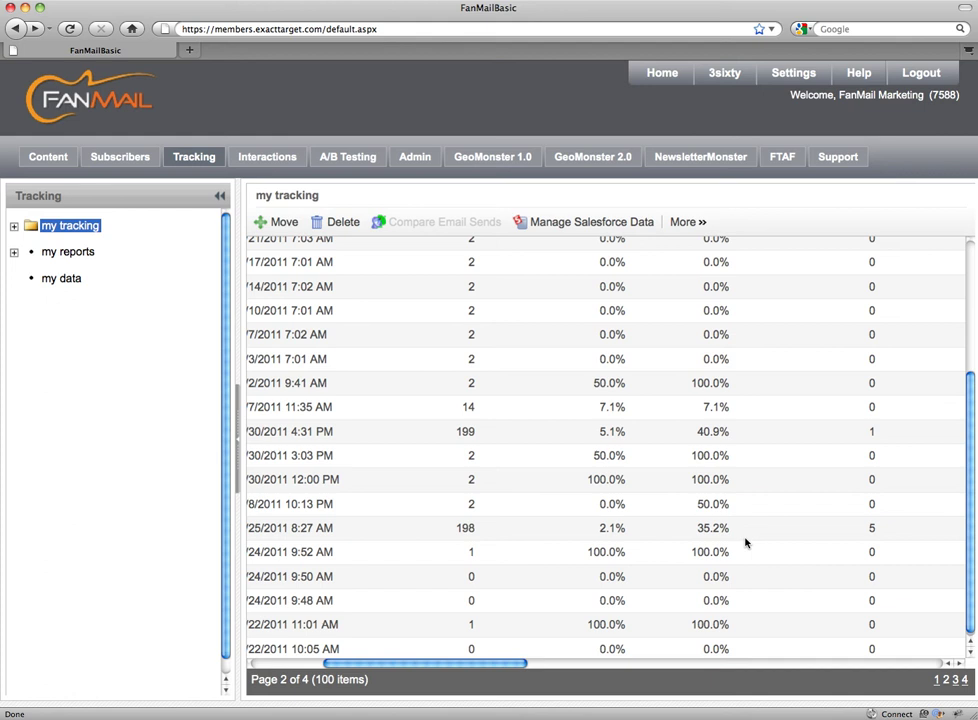
scroll(850, 540, "left", 5)
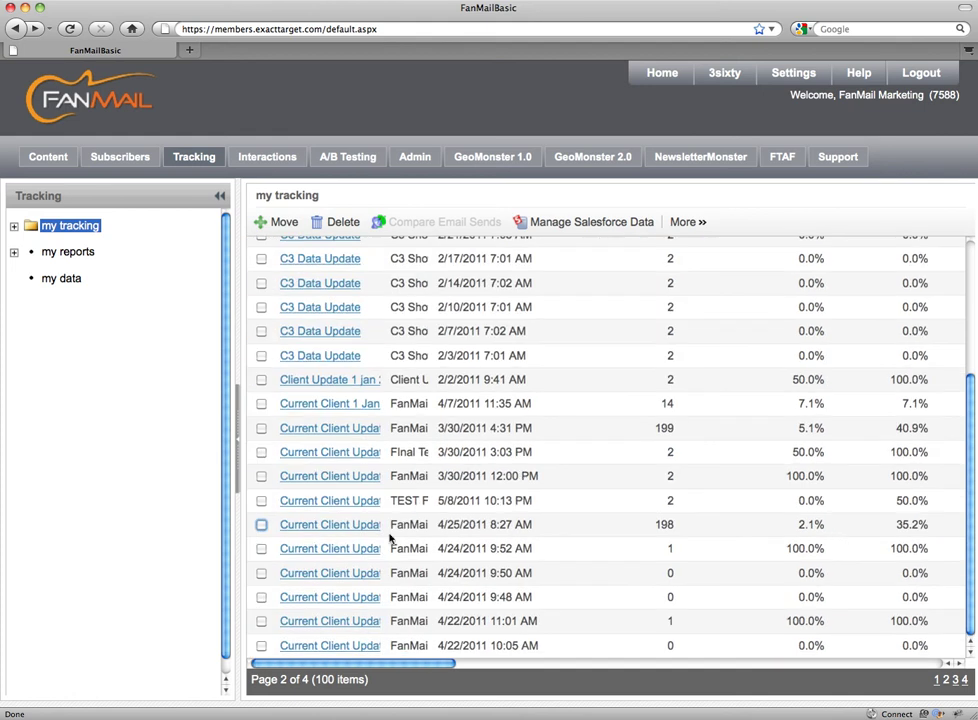
left_click(370, 530)
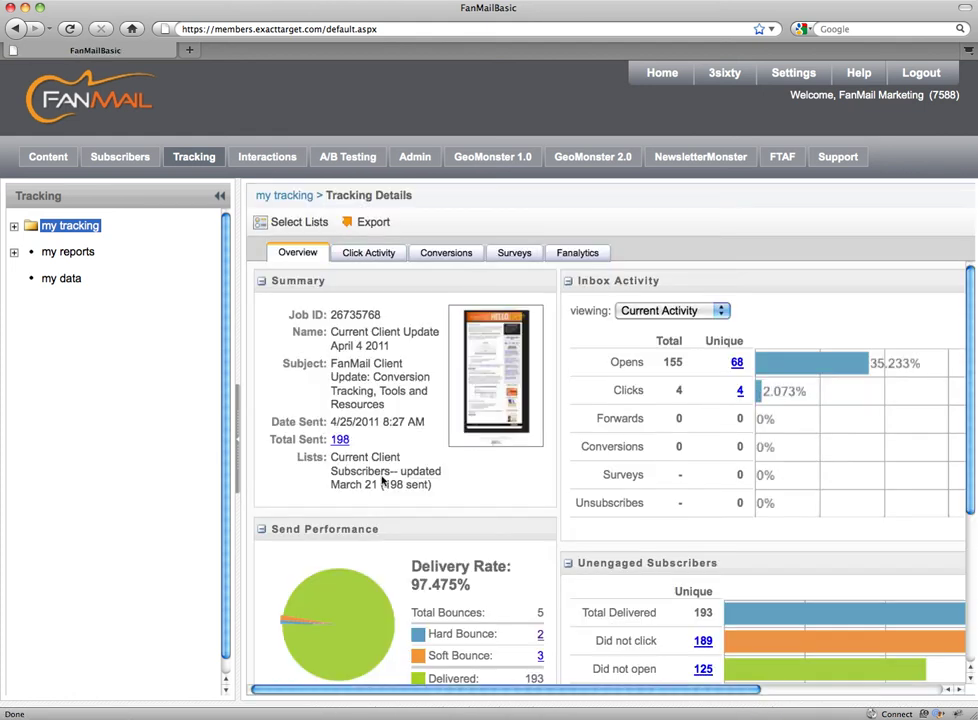
Open the hard bounces of this send and start an export of all of them
scroll(537, 465, "down", 1)
scroll(537, 465, "down", 3)
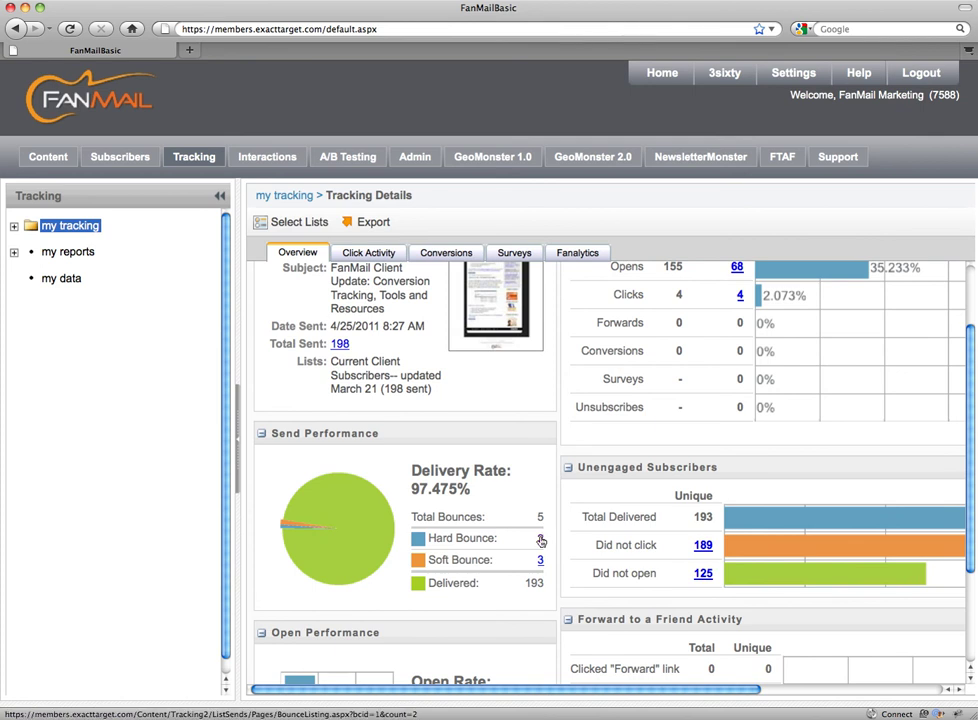
left_click(541, 541)
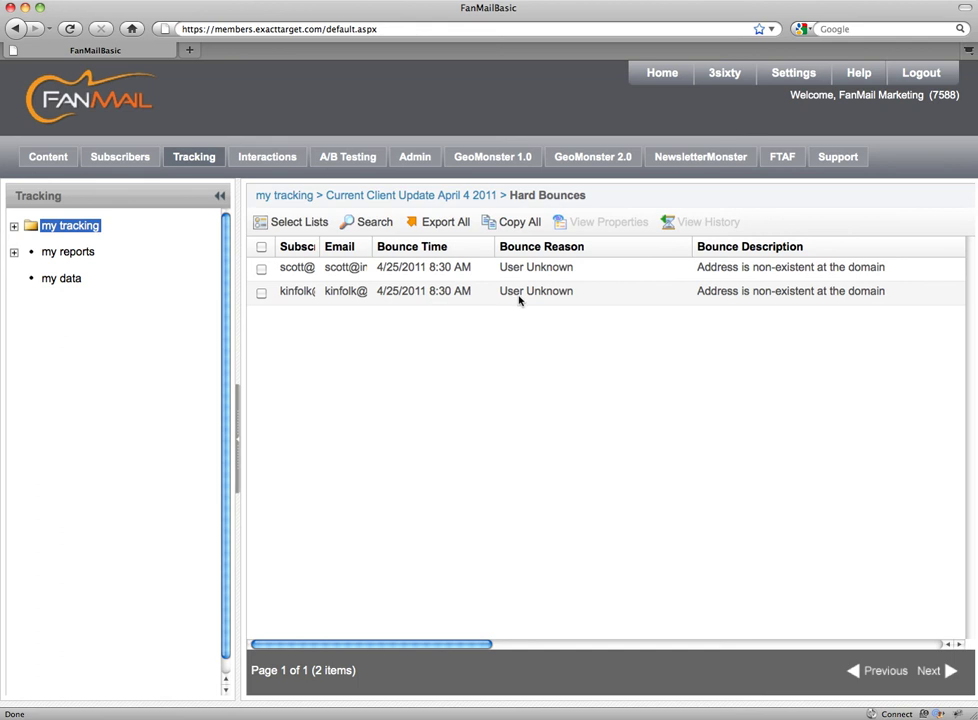
left_click(261, 247)
left_click(261, 247)
left_click(425, 227)
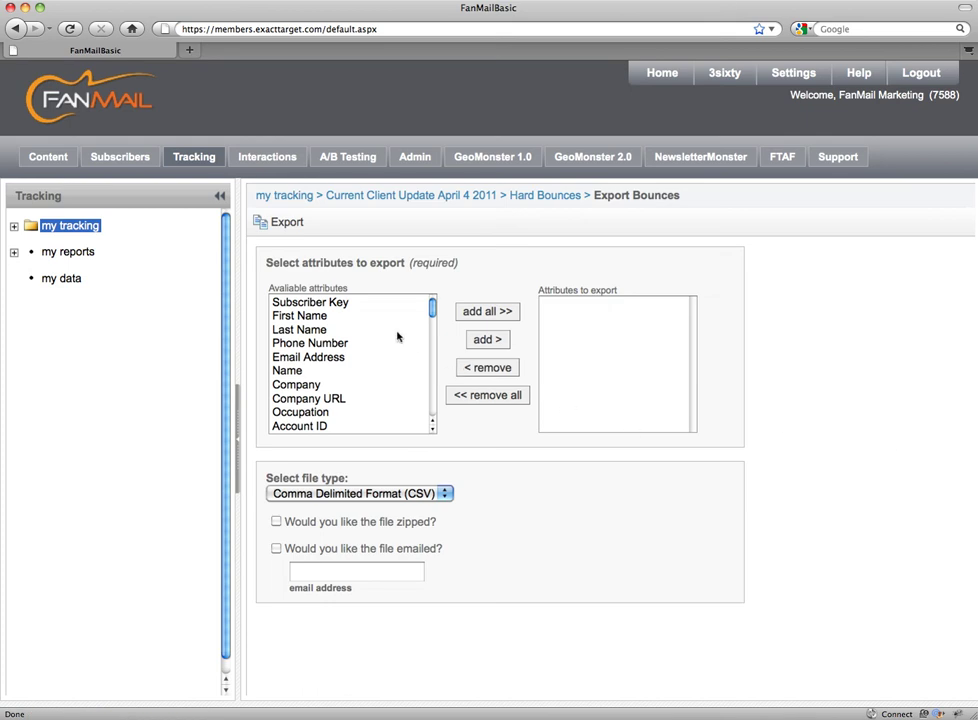
Add Subscriber Key and Email Address to the attributes to export
scroll(370, 372, "down", 5)
scroll(370, 372, "up", 5)
left_click(296, 302)
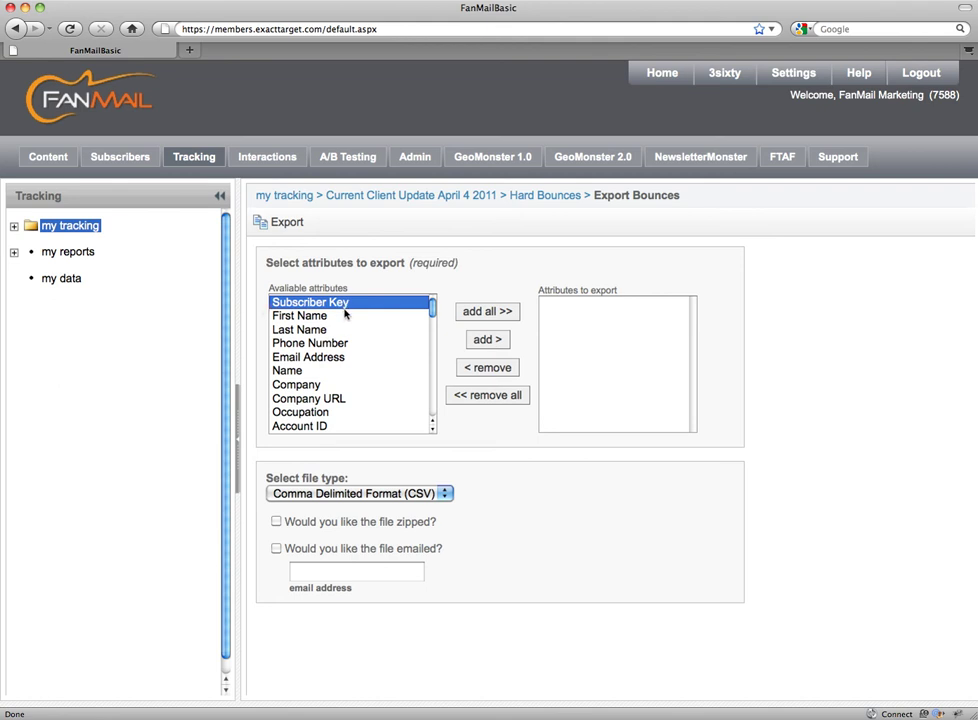
left_click(476, 340)
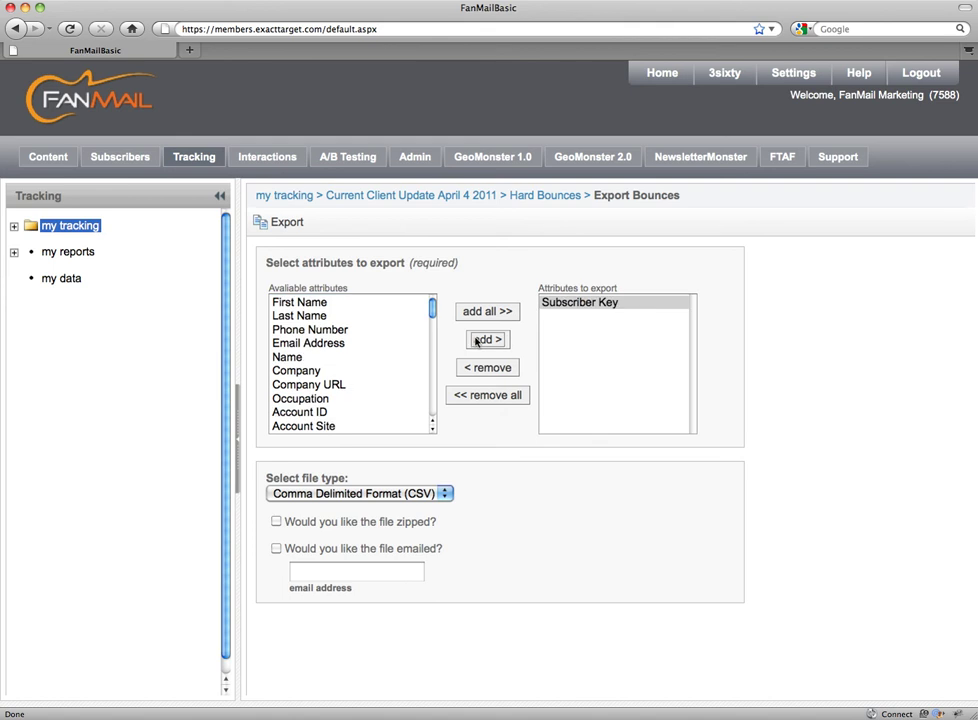
left_click(340, 344)
left_click(490, 340)
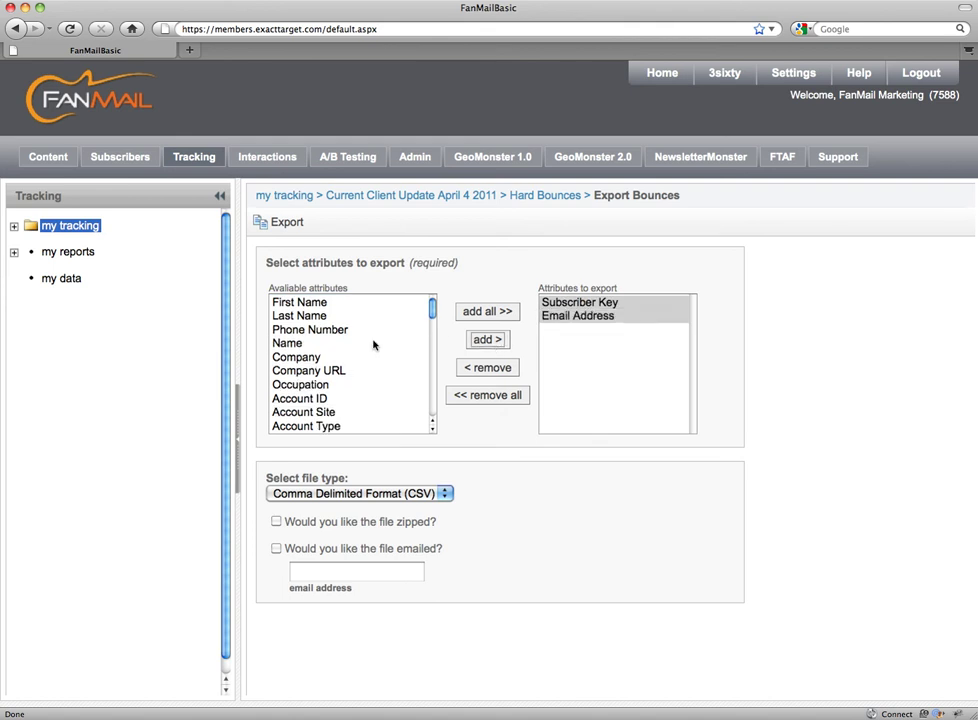
scroll(373, 345, "down", 5)
scroll(373, 345, "down", 5)
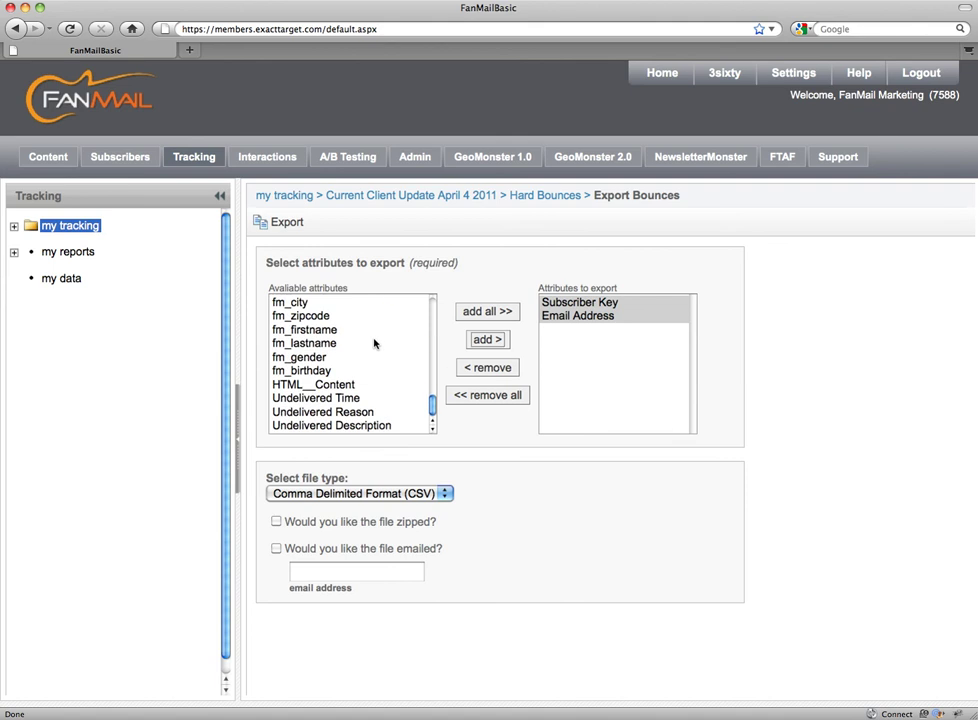
scroll(373, 344, "up", 15)
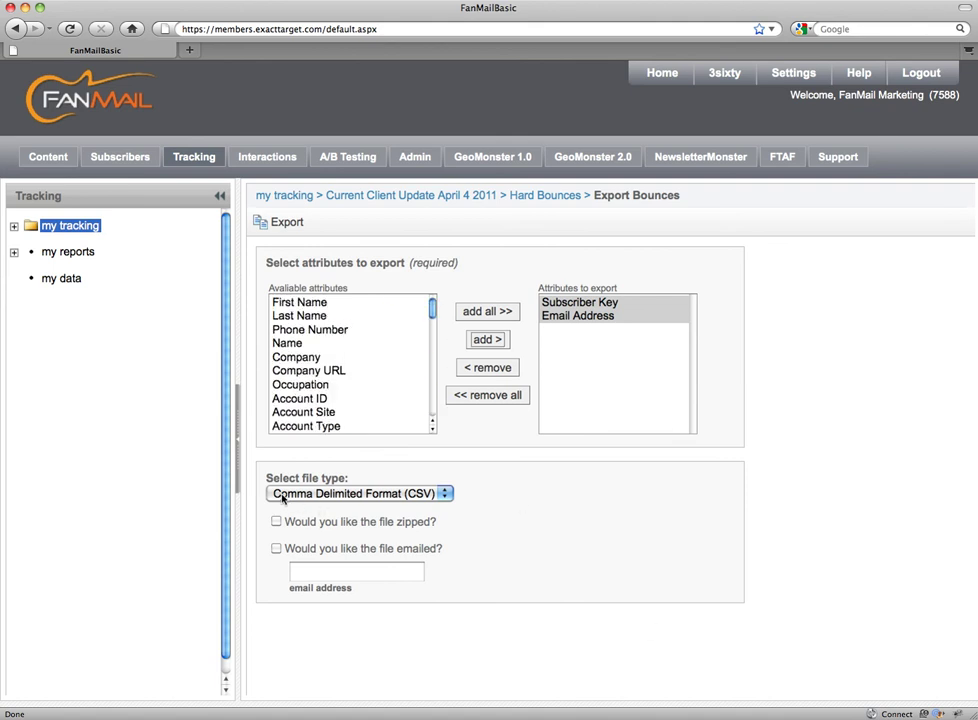
Have the export file emailed, enter the recipient's email address, and run the export
left_click(277, 549)
left_click(332, 570)
type("mu")
left_click(345, 588)
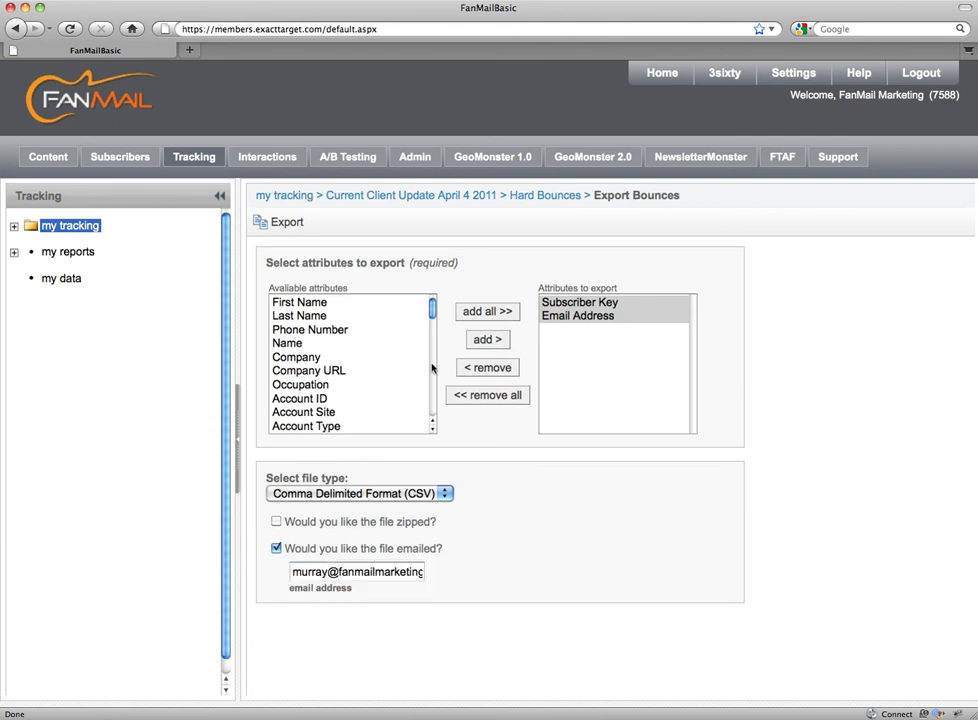
left_click(300, 223)
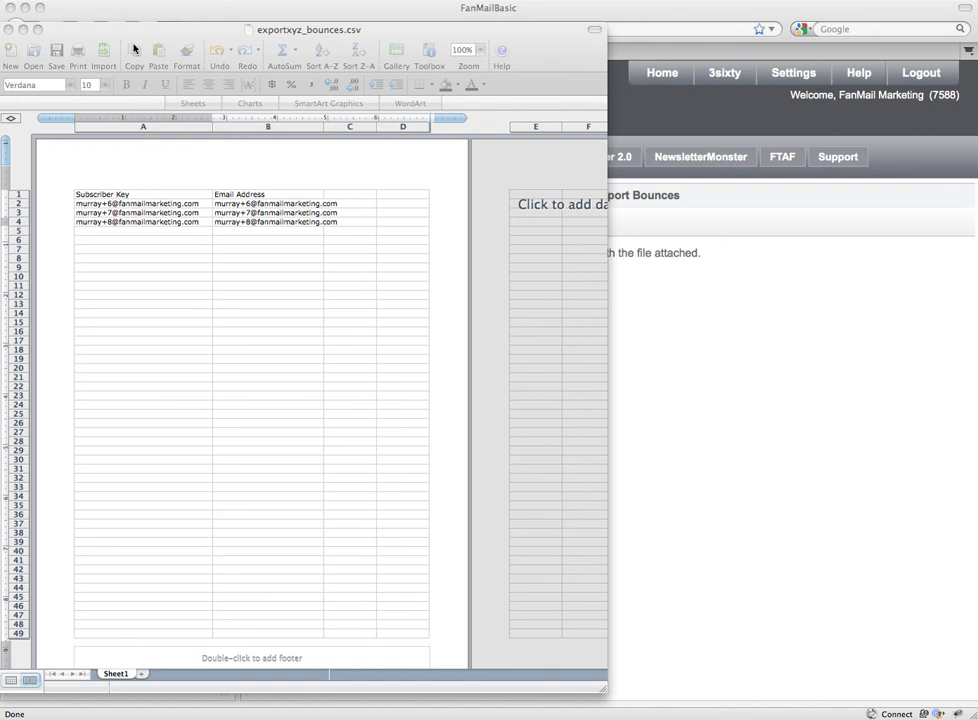
Switch to the exportxyz_bounces.csv spreadsheet and add the column header Status in cell C1
left_click(104, 38)
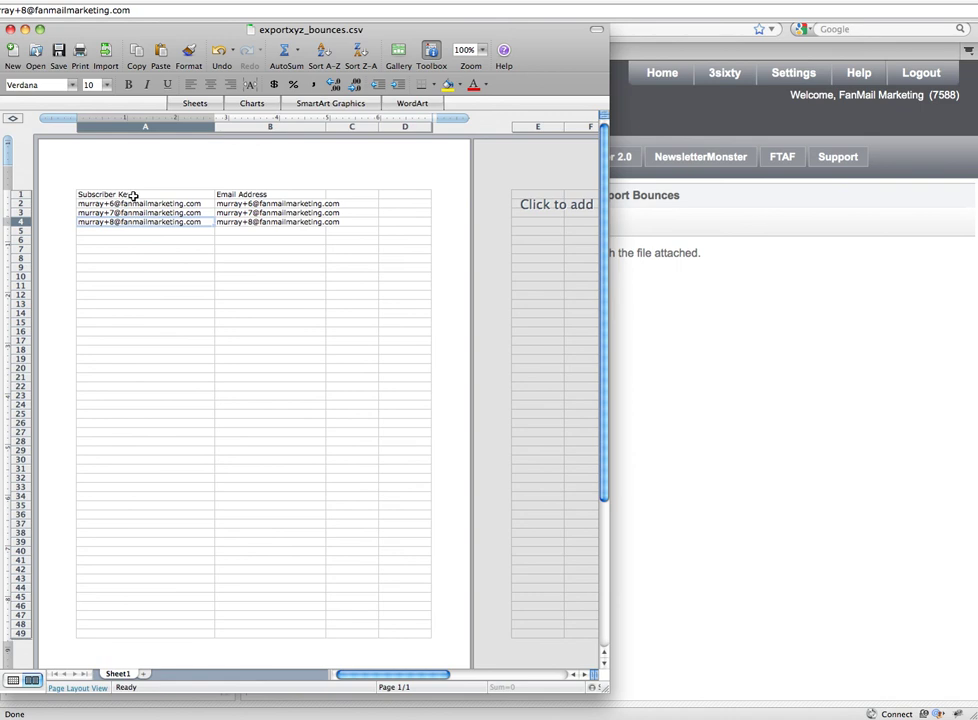
left_click(352, 196)
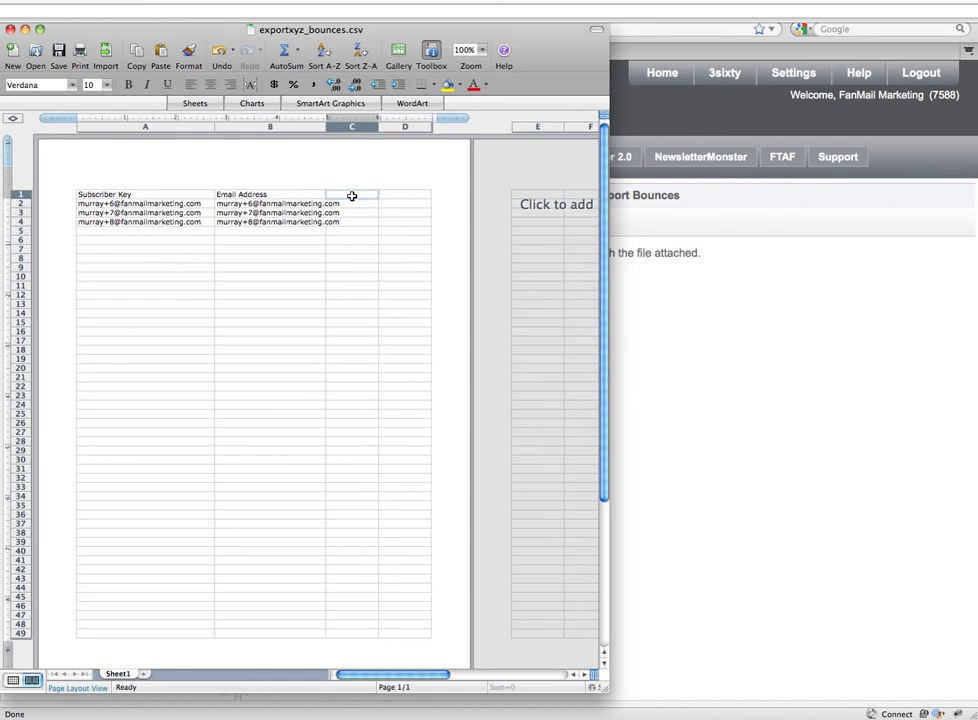
type("Status")
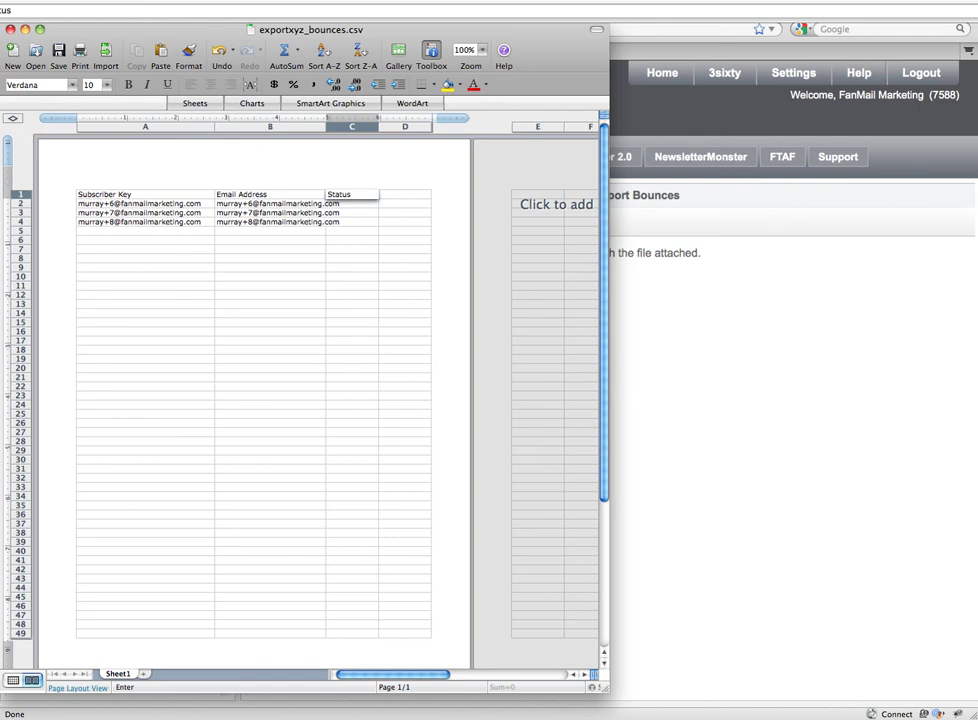
key("Return")
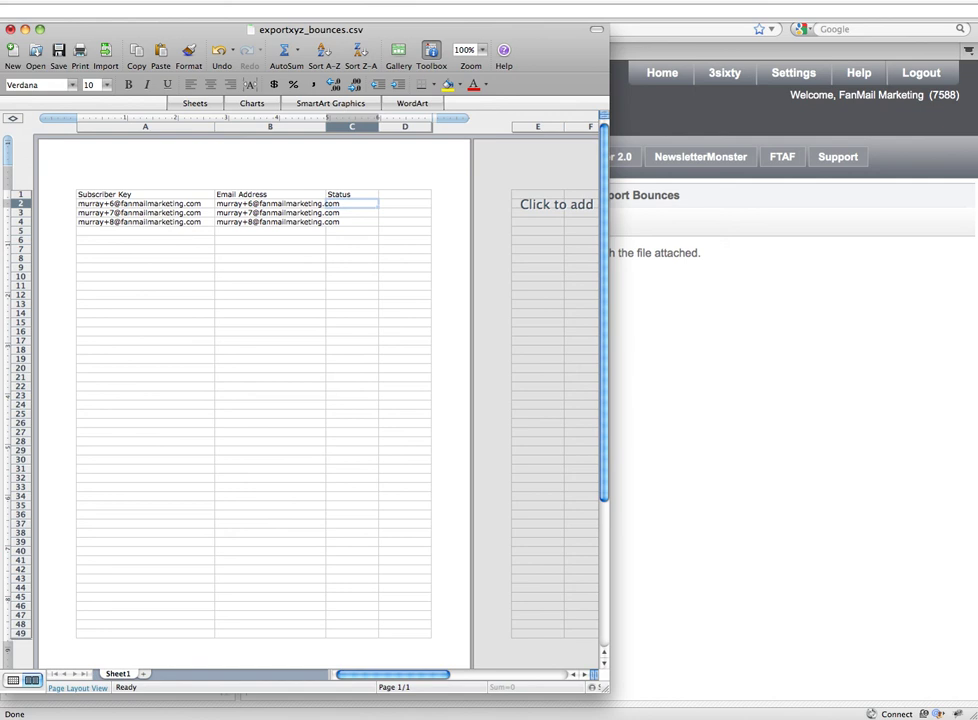
Enter Unsubscribed as the status of the first subscriber in cell C2
type("f")
type("Unsu")
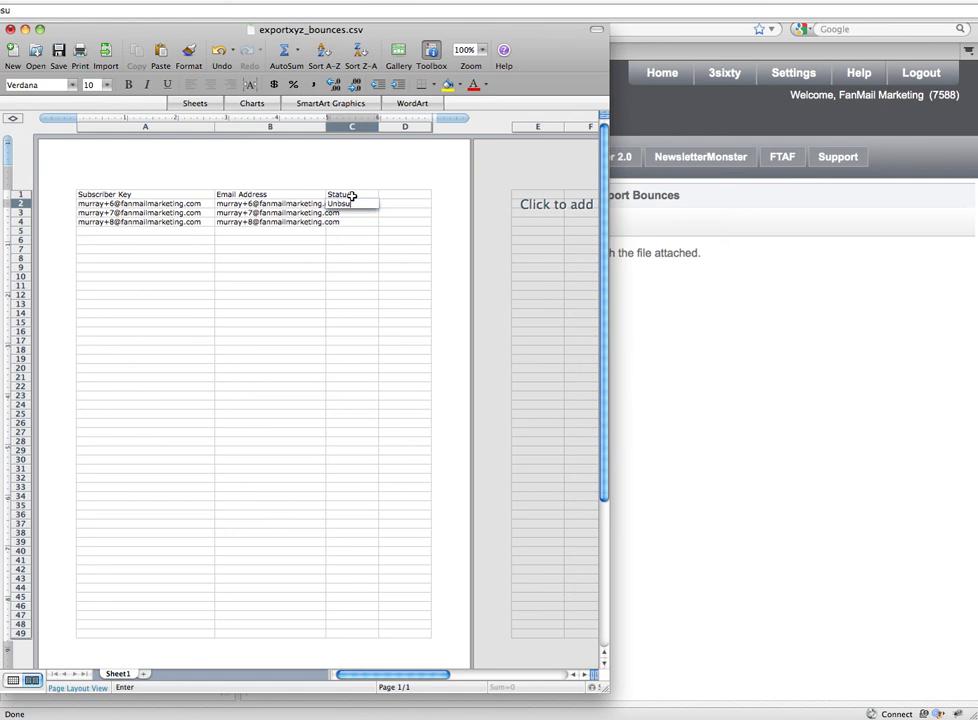
key("BackSpace")
key("BackSpace")
type("b")
type("subsc")
type("ribed")
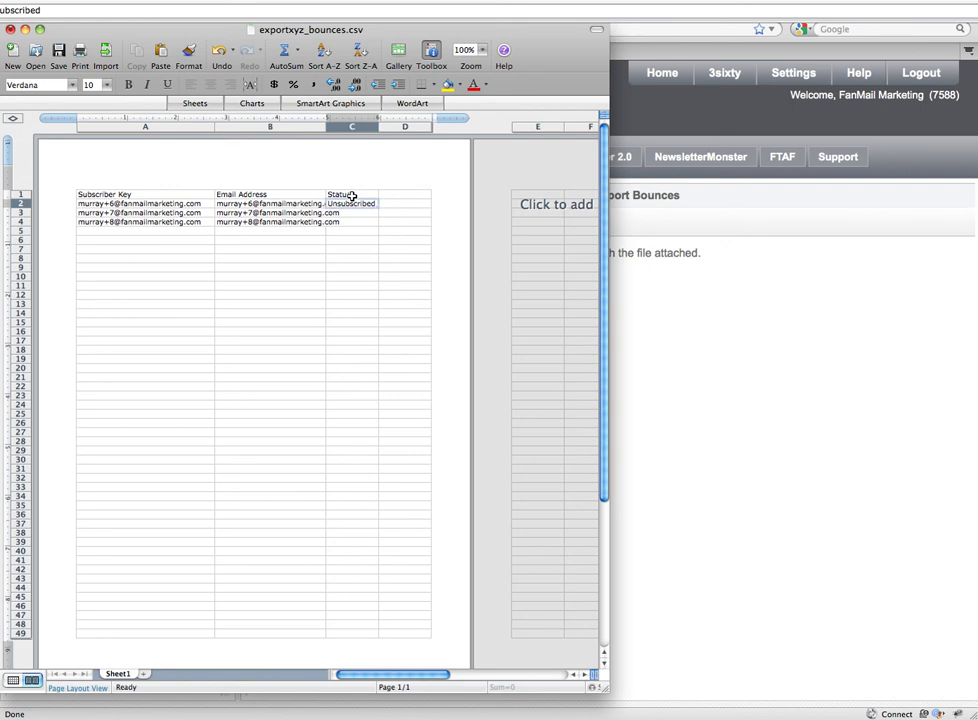
key("Return")
Fill the Unsubscribed status from C2 down to C4 and save the CSV file
left_click(356, 203)
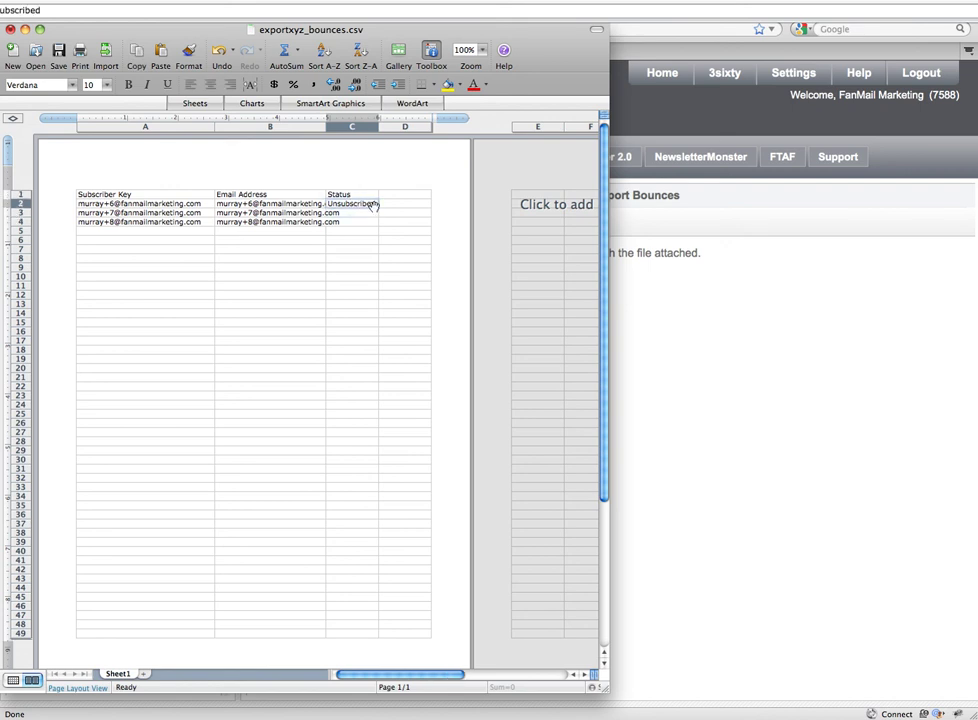
left_click_drag(378, 206, 379, 222)
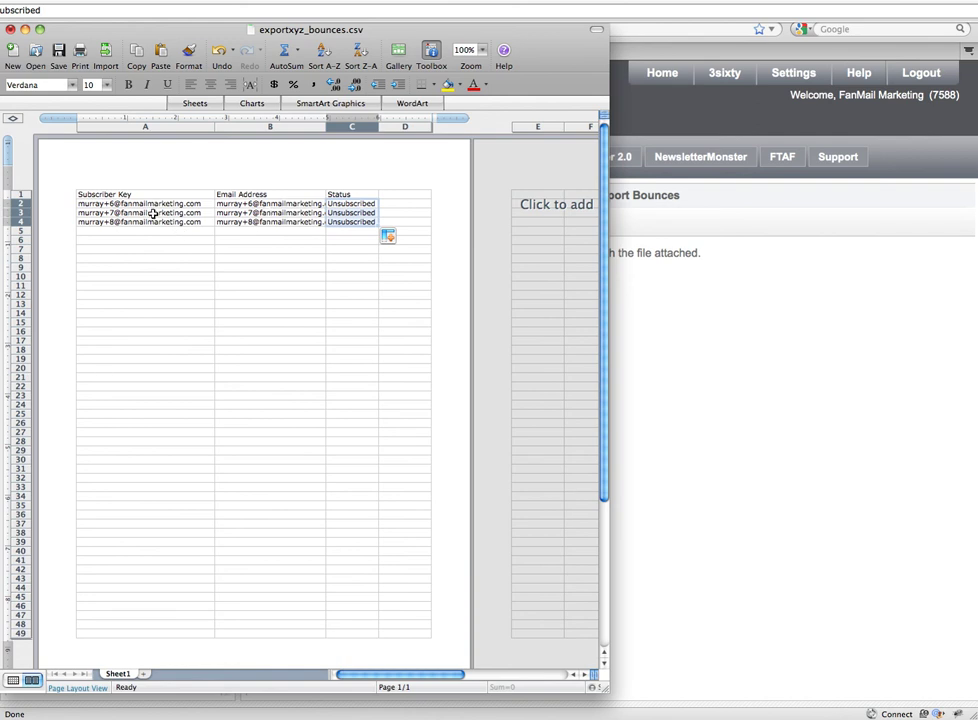
left_click(360, 221)
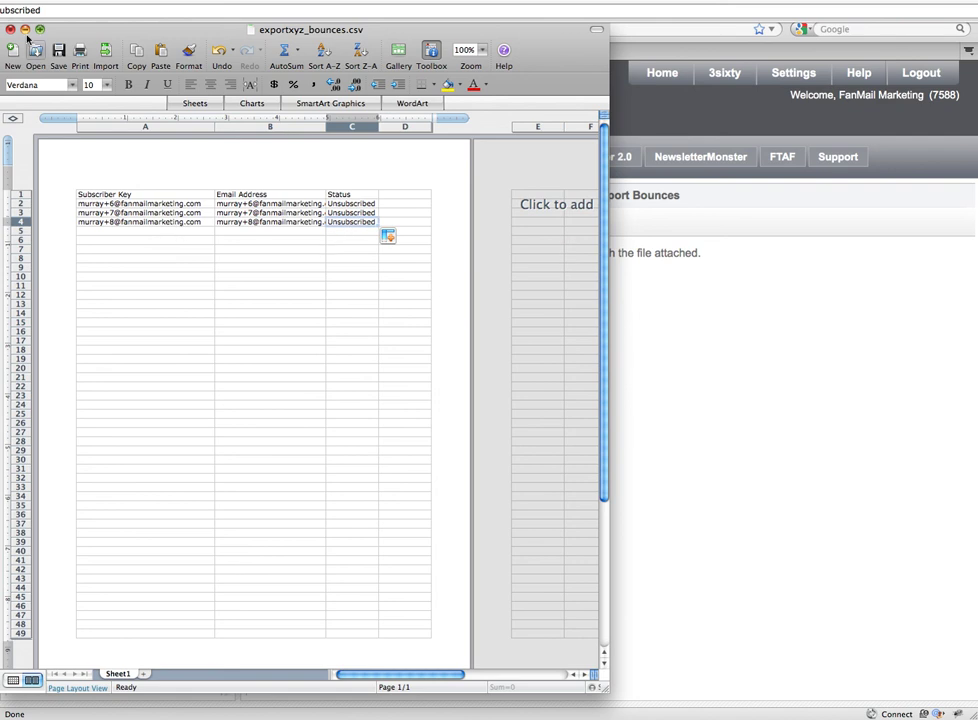
left_click(62, 54)
Switch back to the FanMail site in the browser and open the All Subscribers list
left_click(845, 322)
left_click(153, 160)
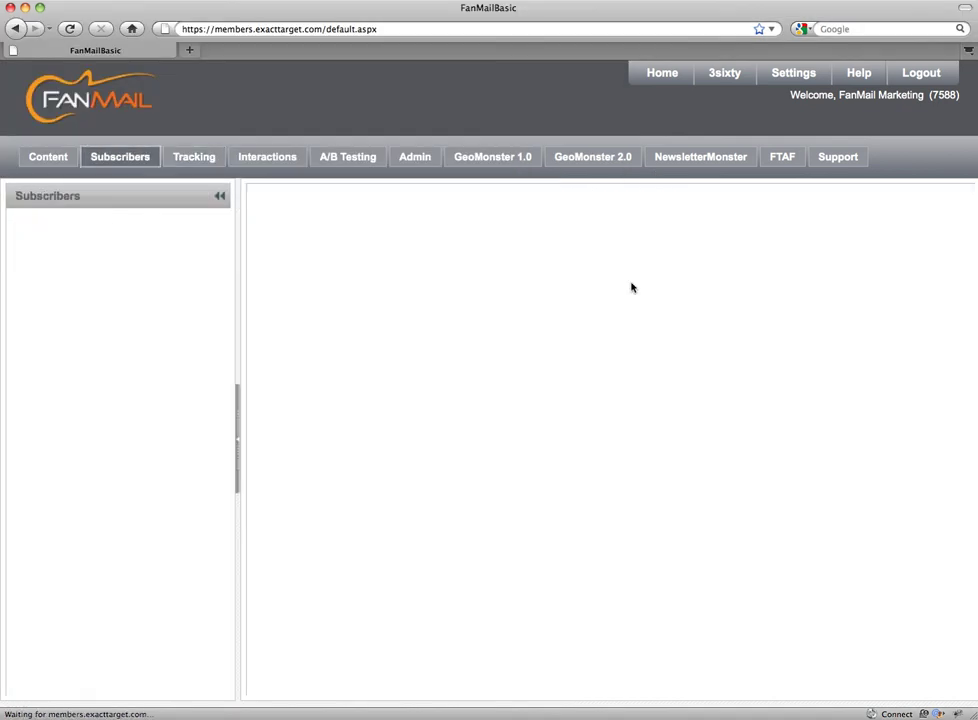
left_click(31, 265)
left_click(96, 244)
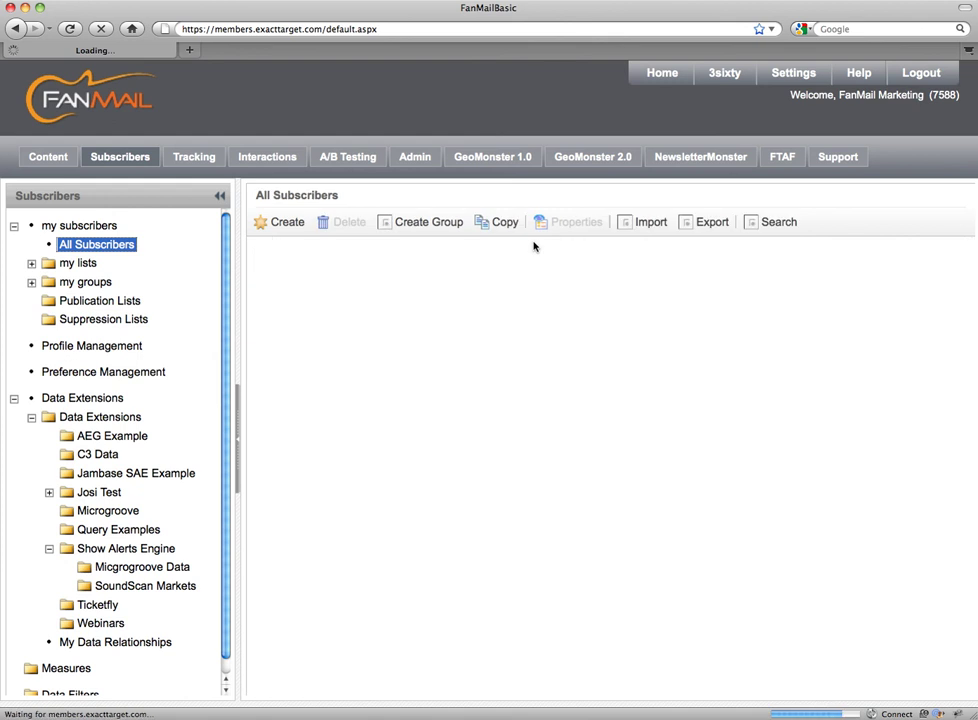
Start a subscriber import into All Subscribers and agree to the opt-in certification
left_click(647, 222)
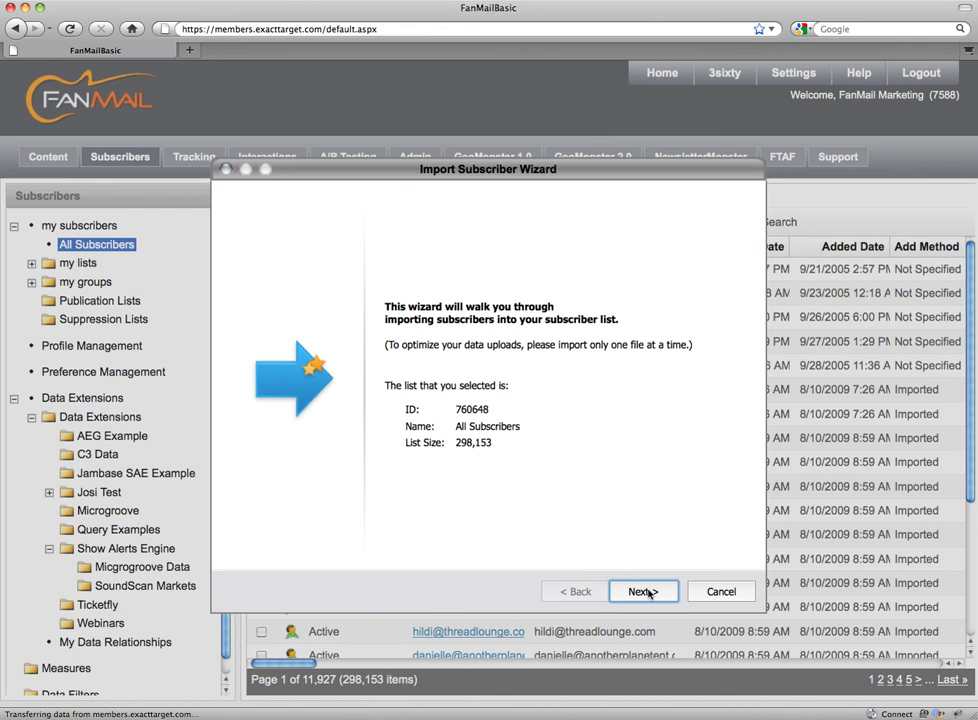
left_click(648, 594)
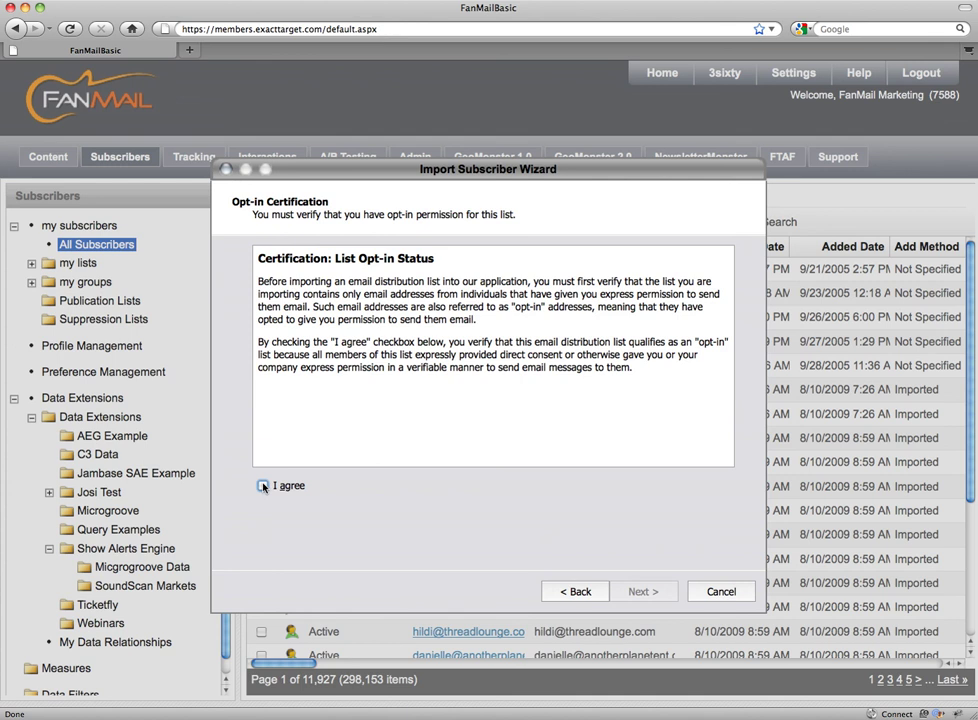
left_click(263, 486)
left_click(637, 590)
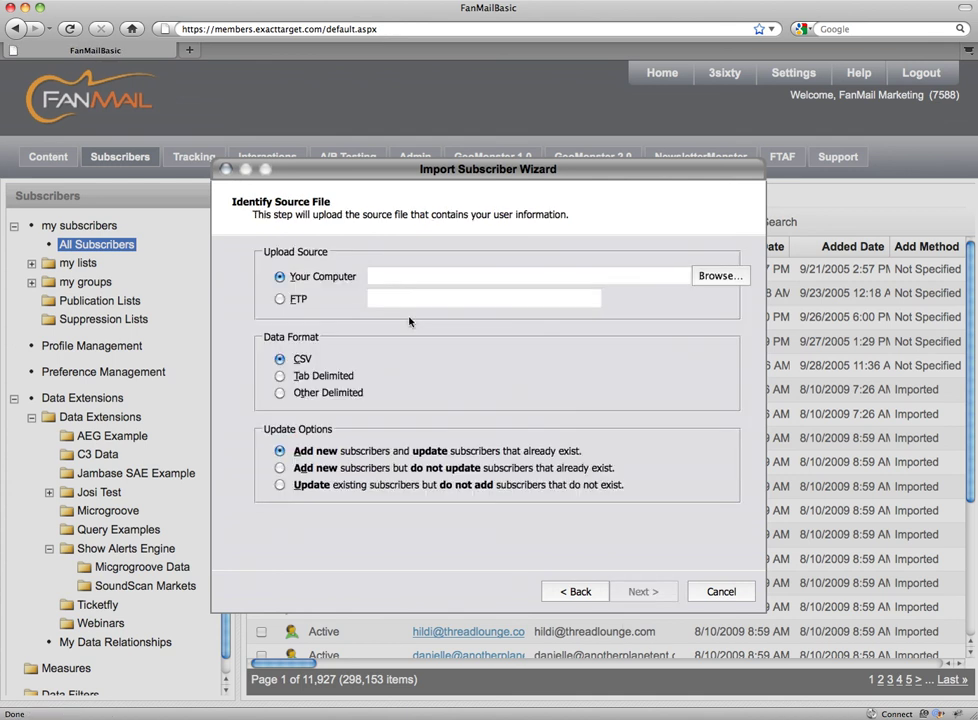
Choose exportxyz_bounces.csv from the Desktop as the import's source file
left_click(712, 275)
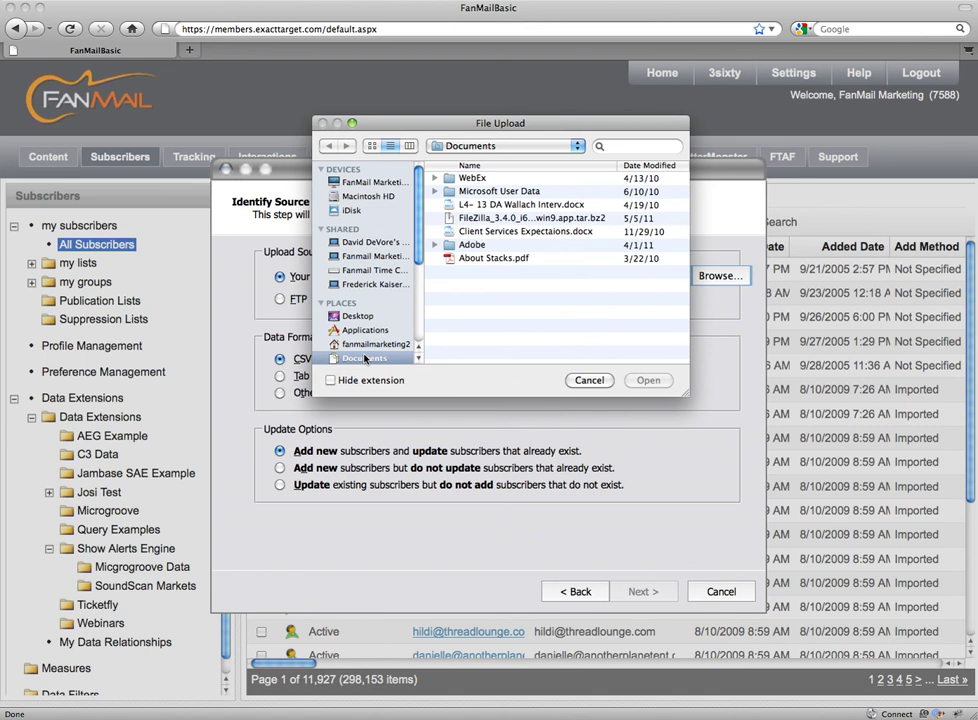
left_click(357, 315)
scroll(588, 268, "down", 5)
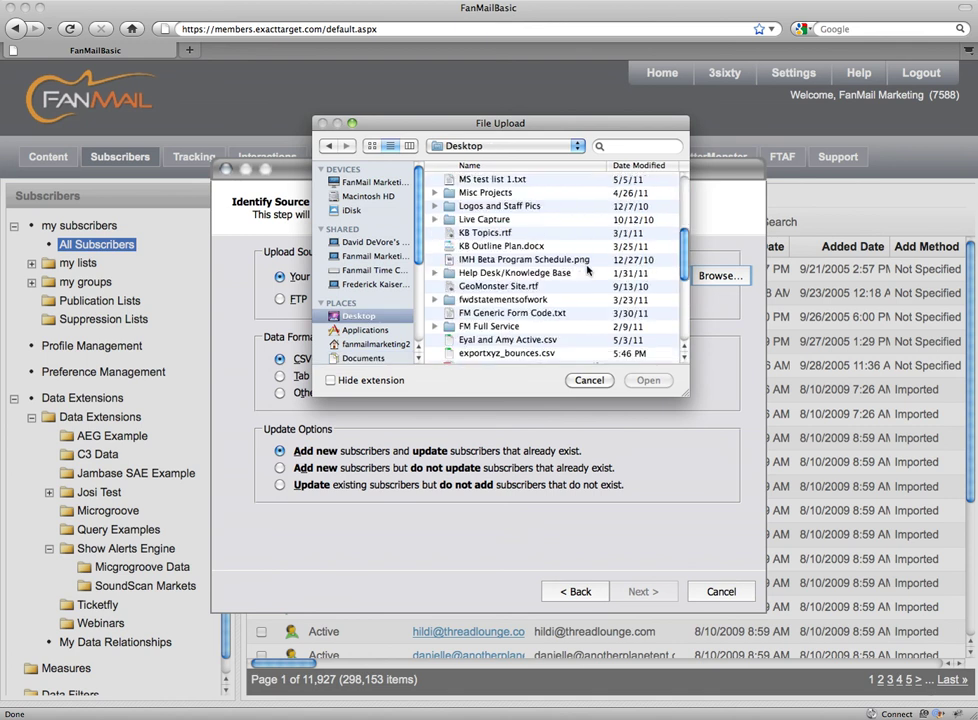
scroll(588, 268, "down", 3)
double_click(449, 290)
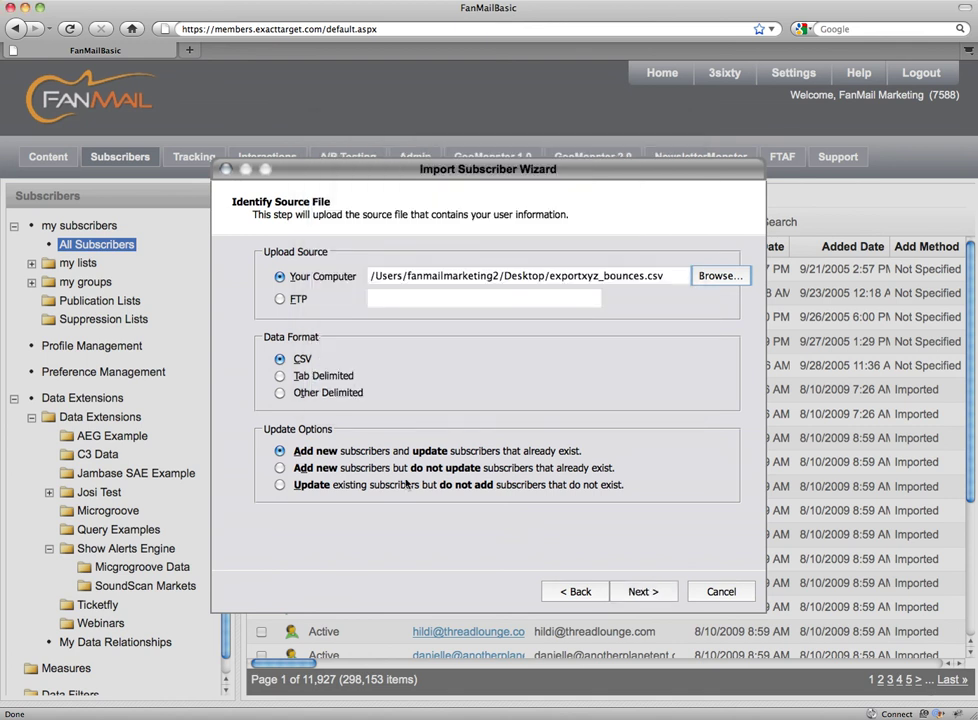
Set the import to add new and update existing subscribers, then check and accept the default attribute mappings, including Status
left_click(280, 485)
left_click(280, 451)
left_click(641, 591)
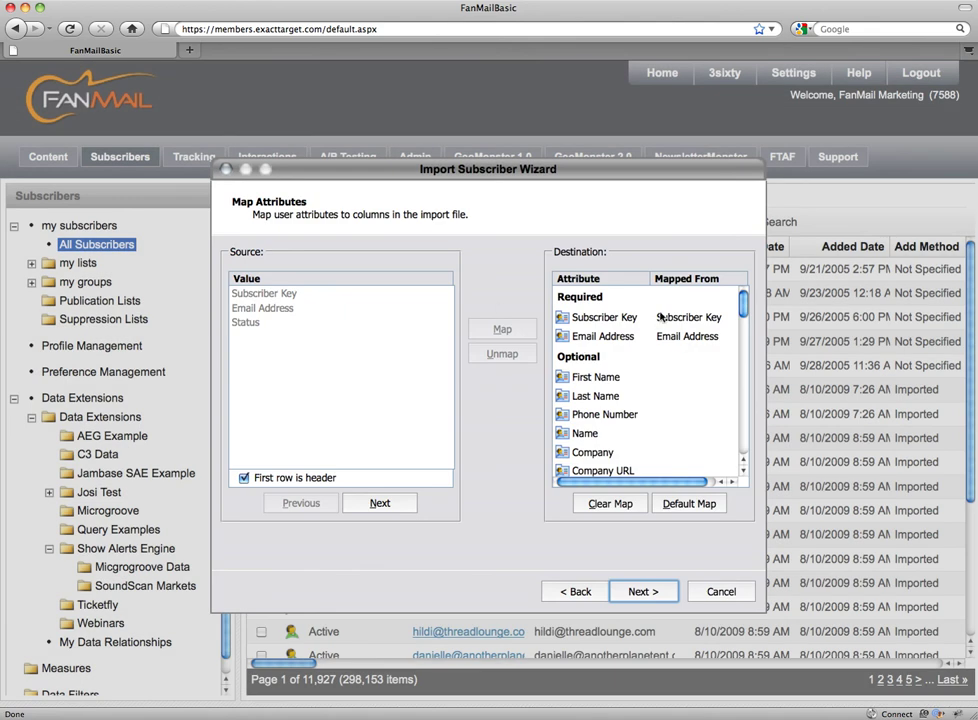
scroll(634, 451, "down", 15)
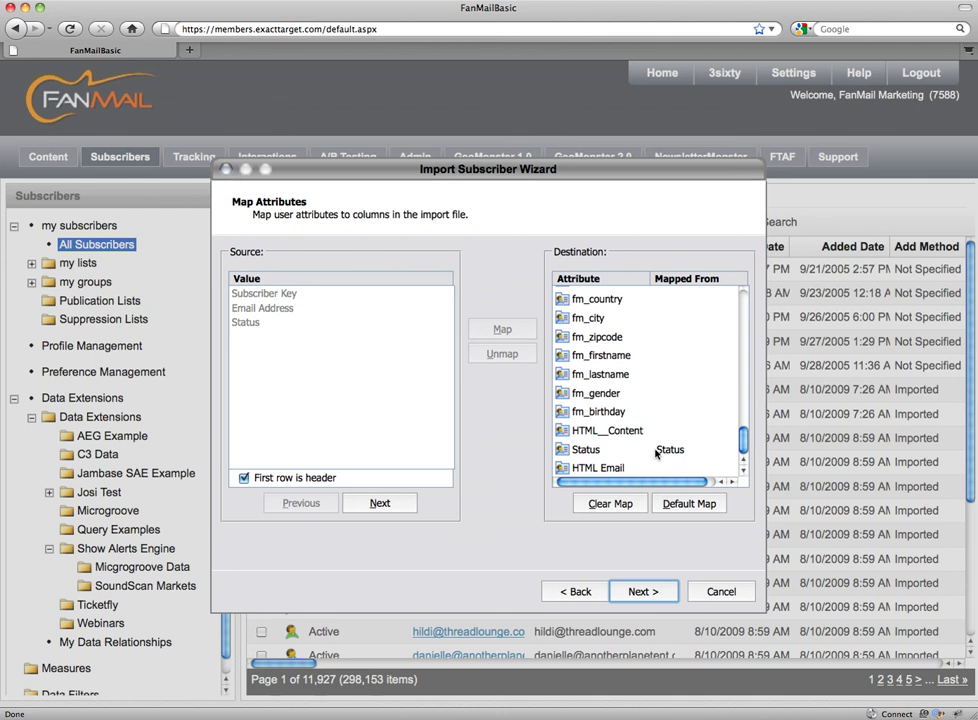
left_click(640, 591)
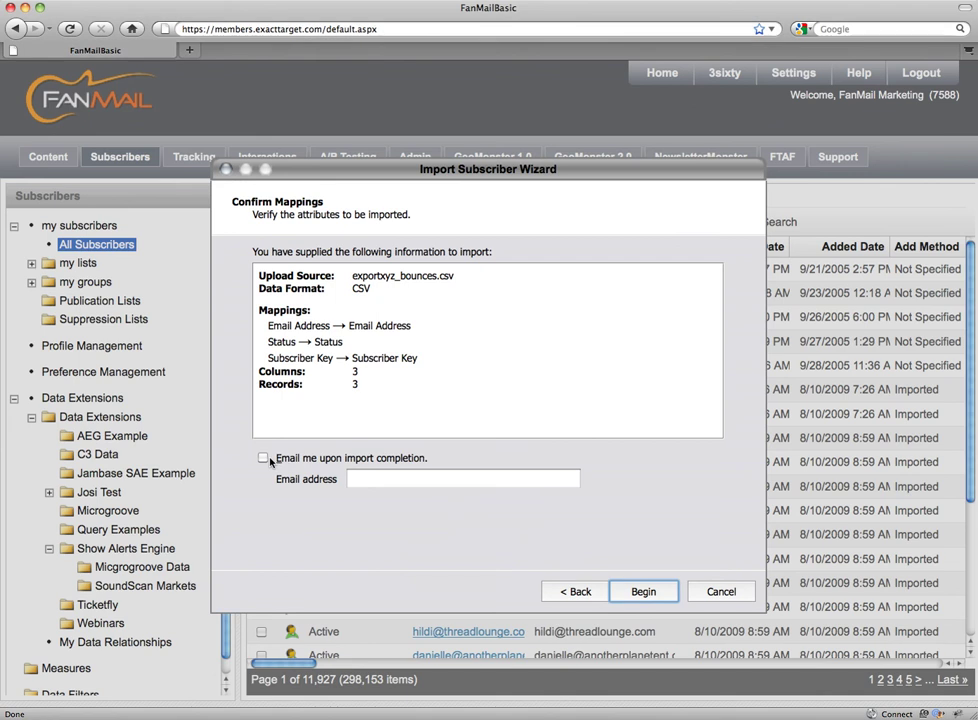
Request an email upon import completion, enter the notification email address, and run the import through to the end of the wizard
left_click(405, 478)
type("m")
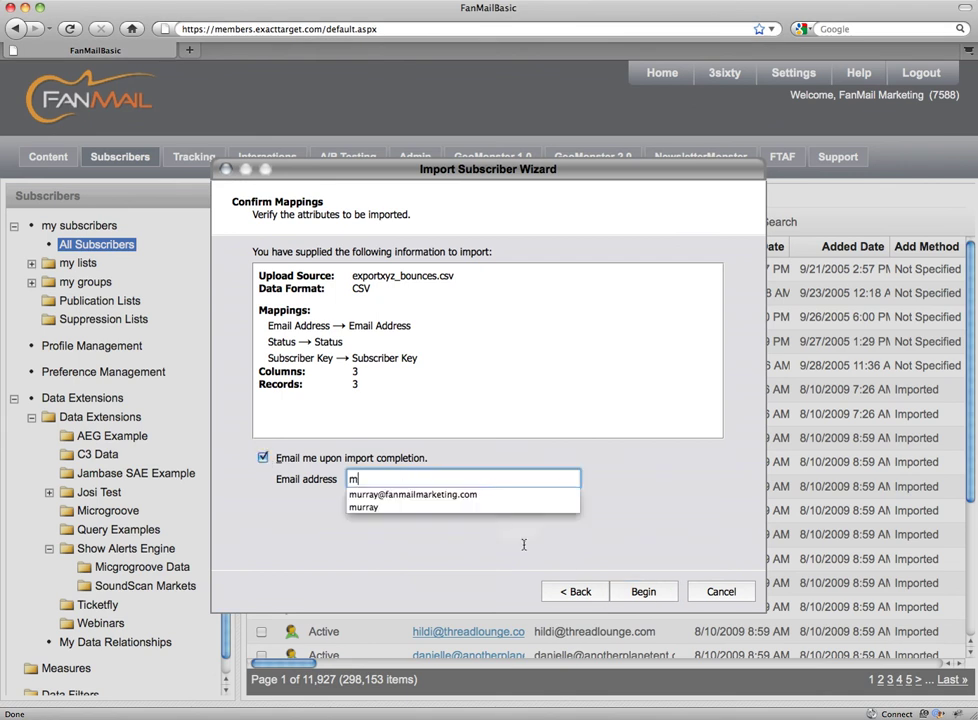
key("Down")
key("Return")
left_click(640, 591)
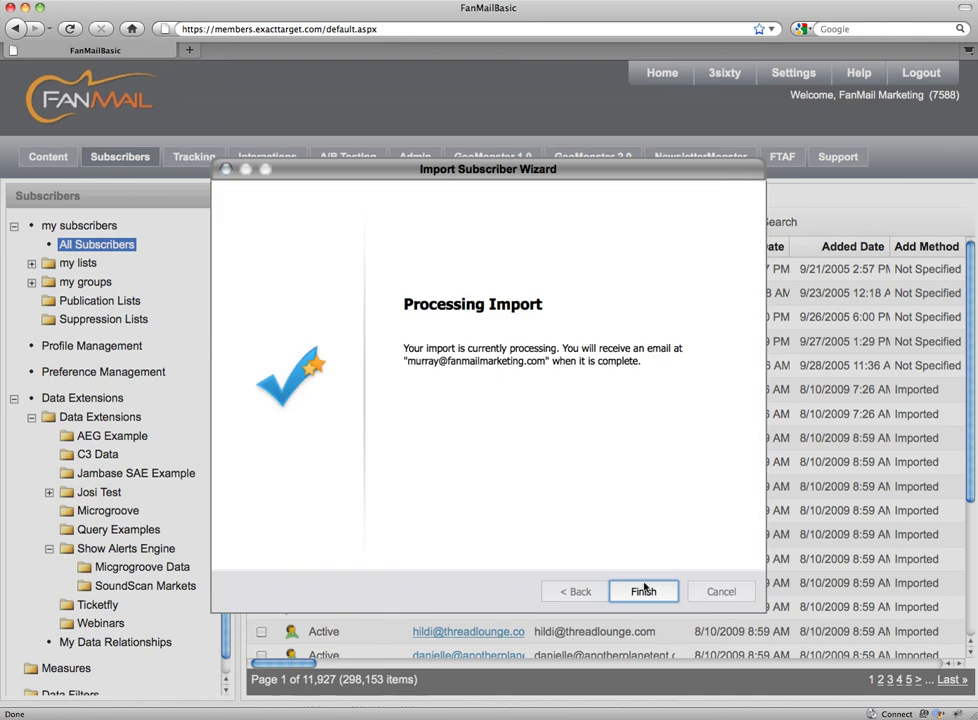
left_click(641, 589)
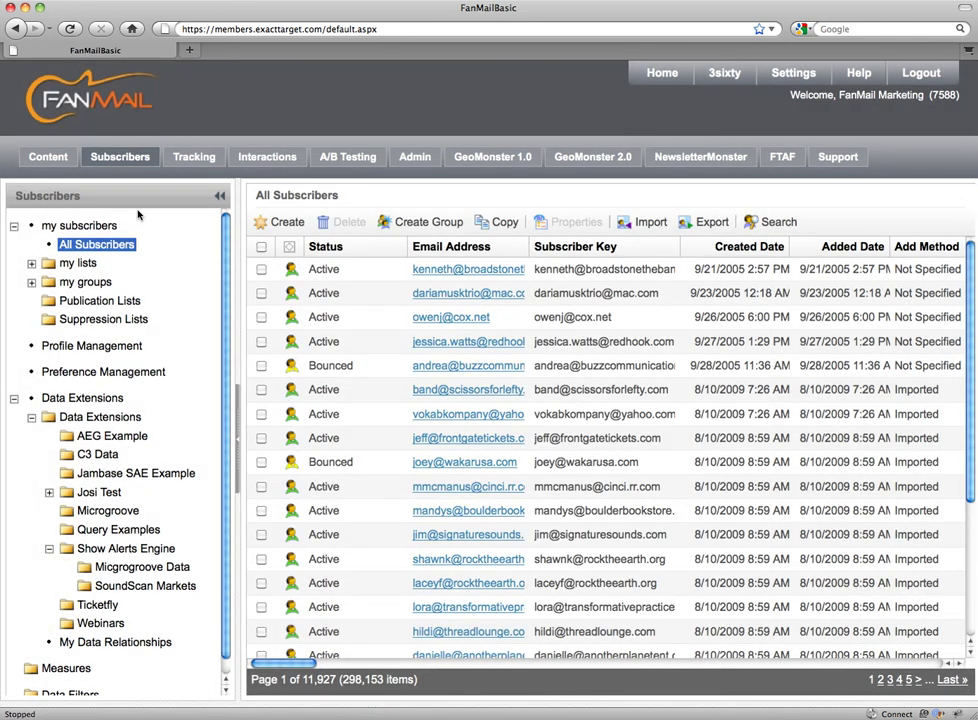
Open the my subscribers overview
left_click(90, 226)
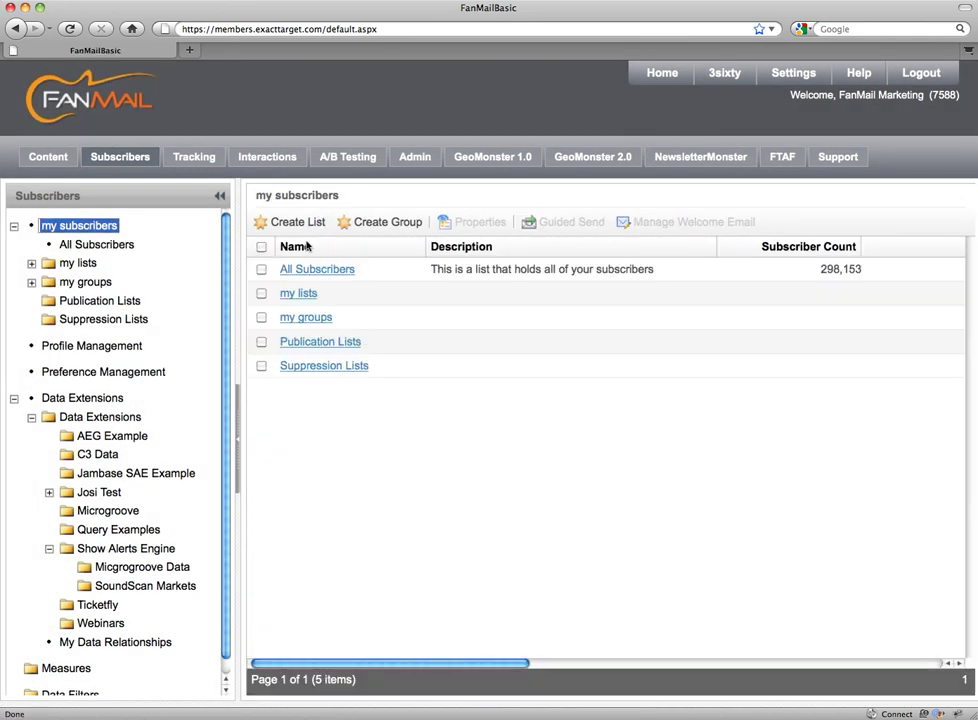